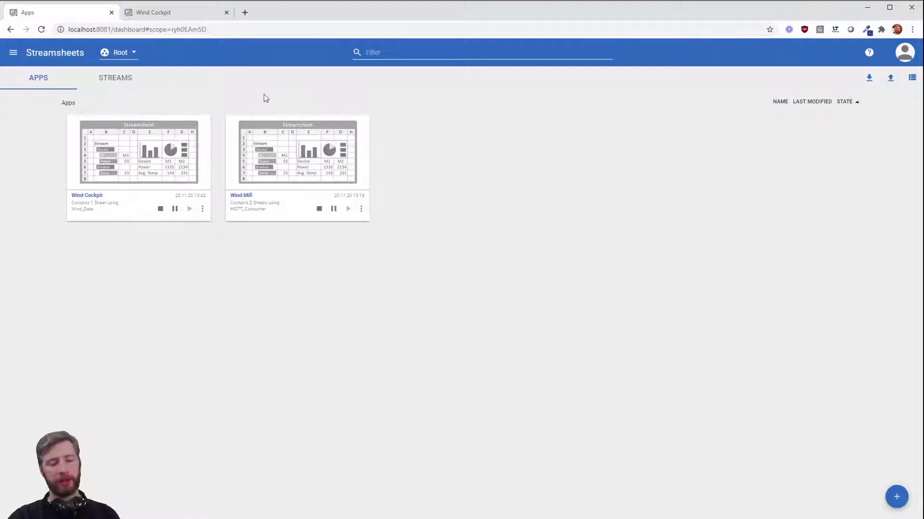
click(188, 16)
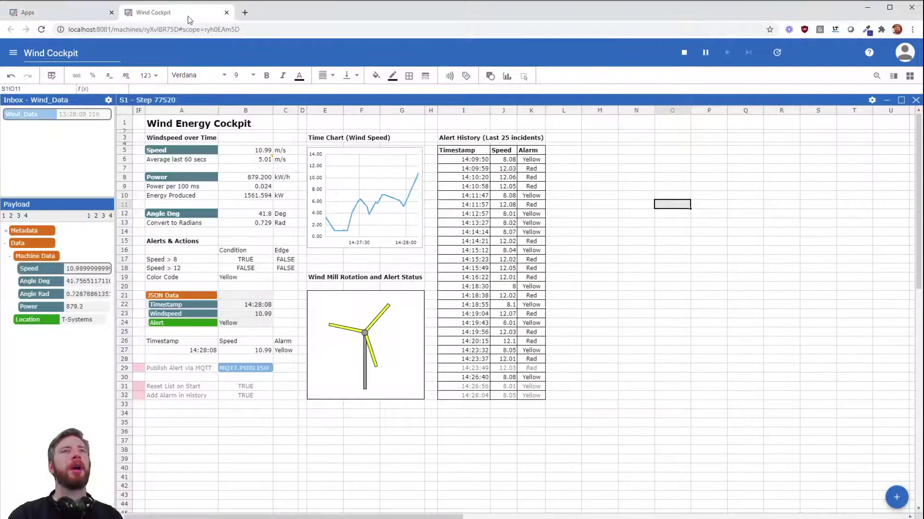
click(633, 233)
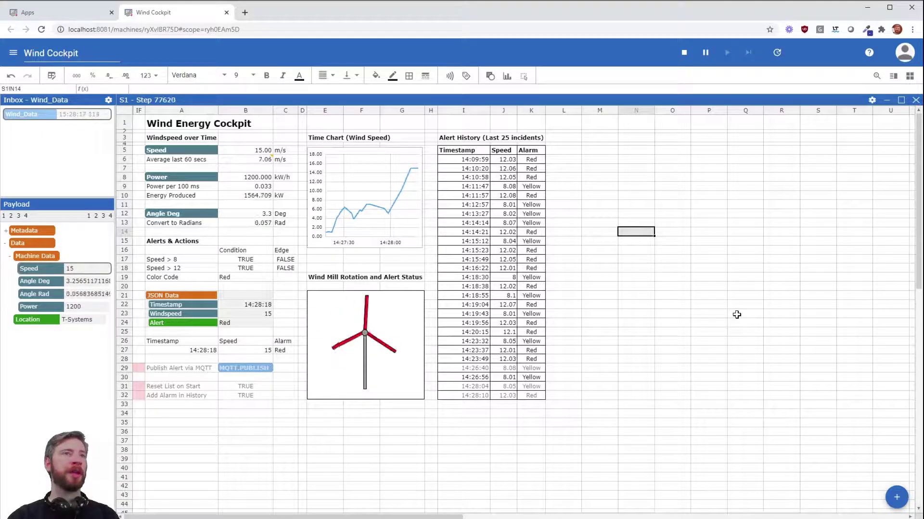
click(222, 200)
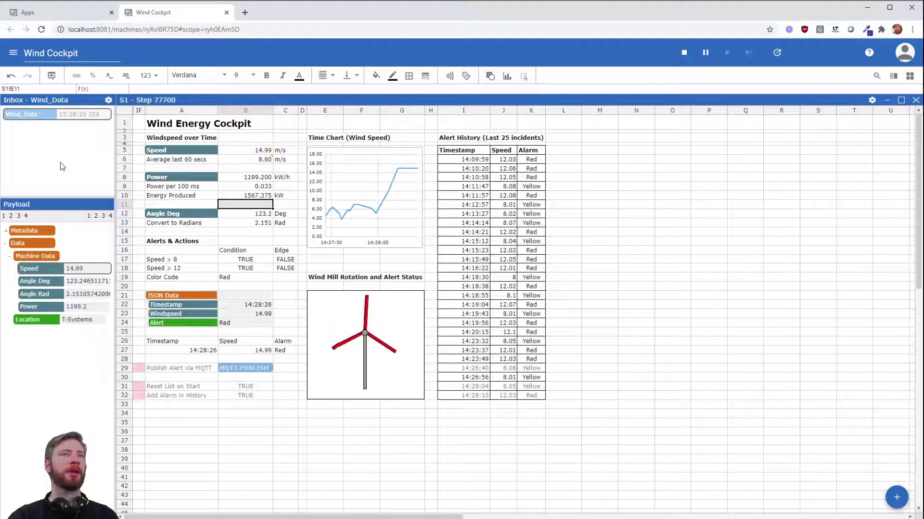
click(108, 100)
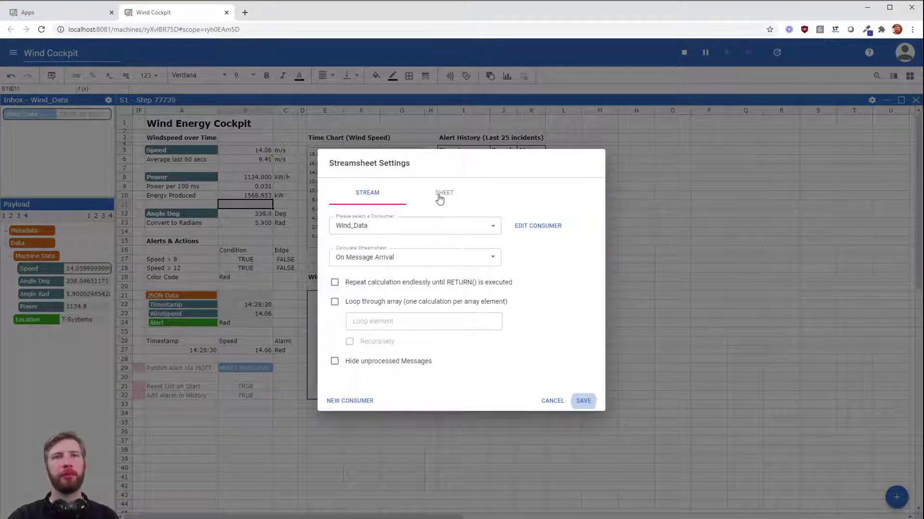
click(440, 199)
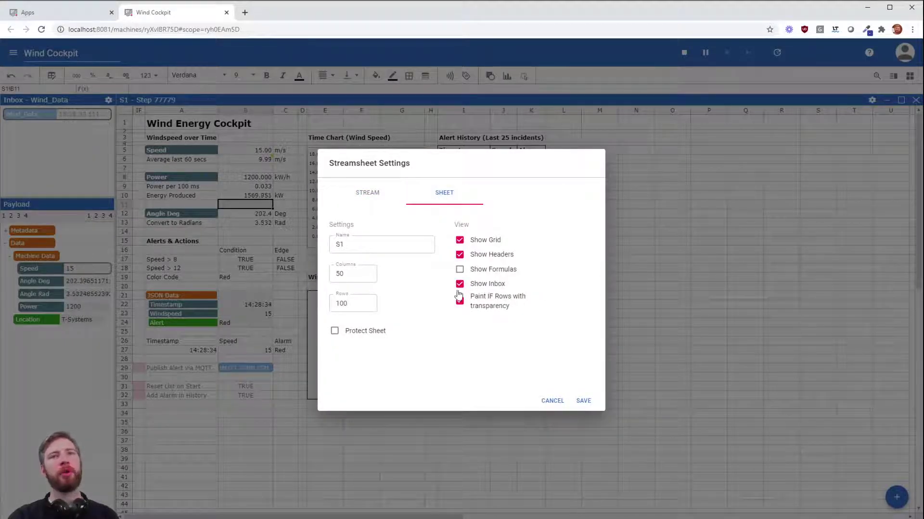
click(362, 196)
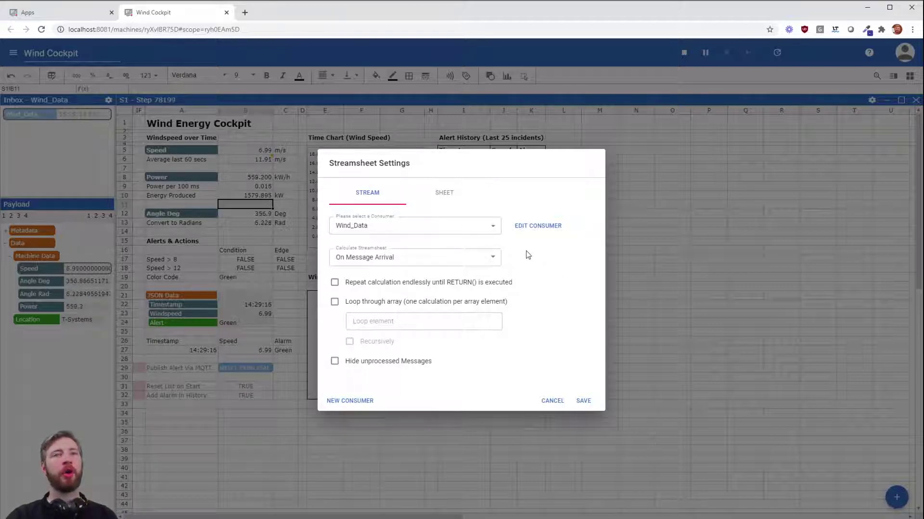
click(493, 257)
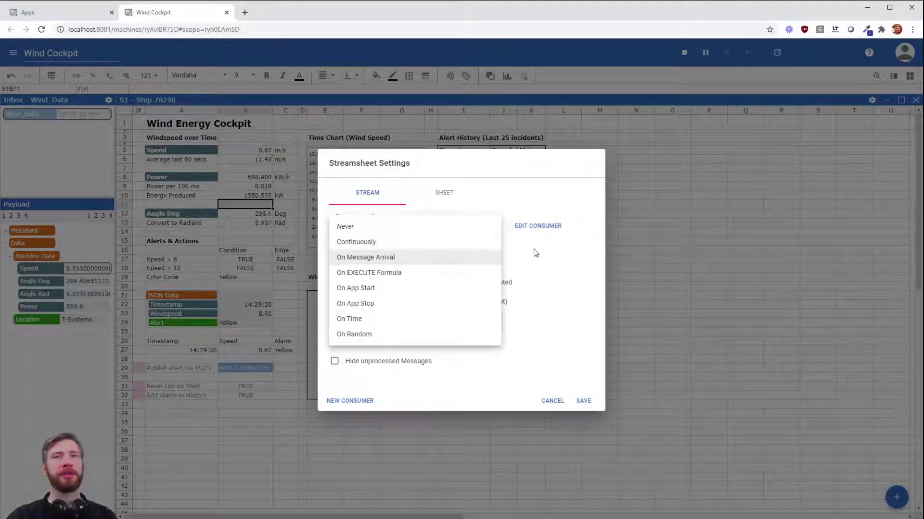
click(557, 266)
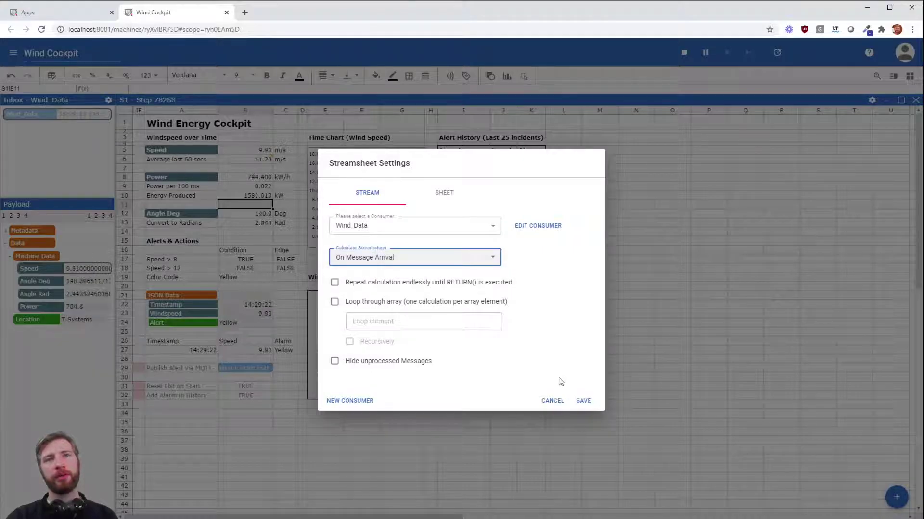
click(552, 400)
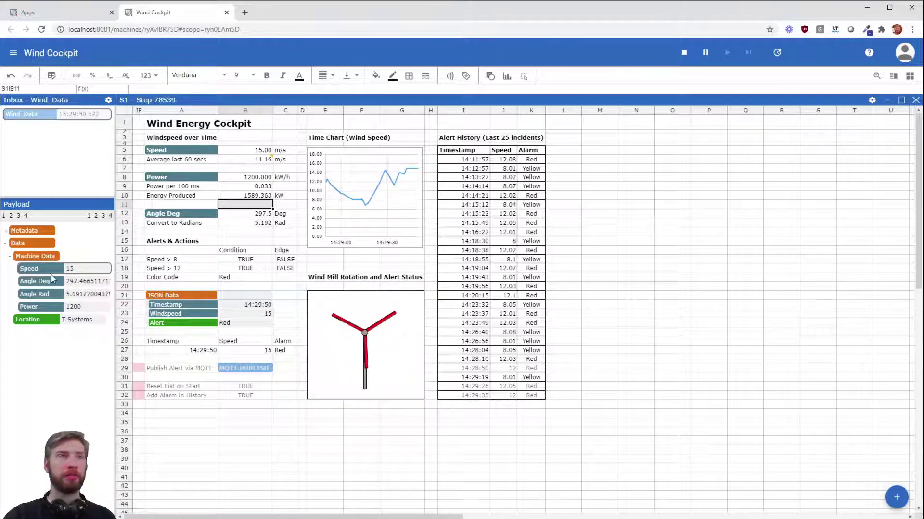
Place the payload's live Speed and Angle Deg values into two cells of column M
drag(47, 270, 597, 178)
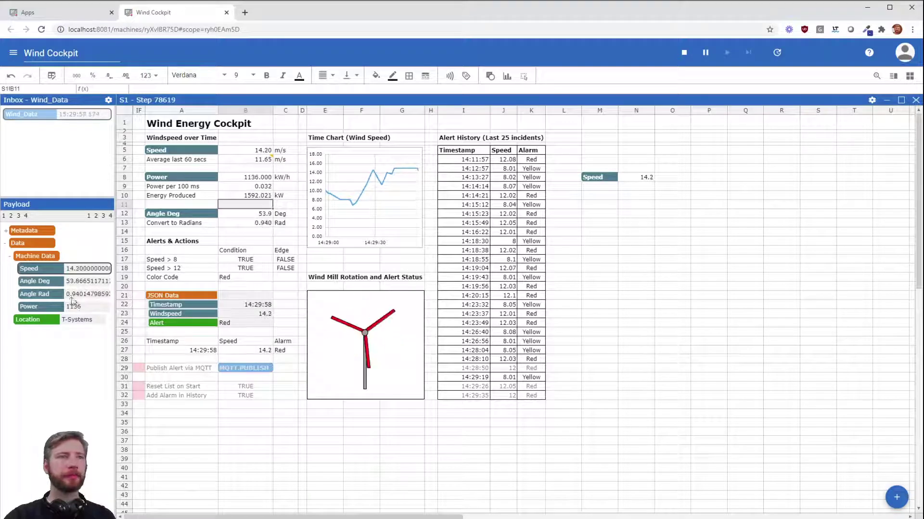
drag(52, 282, 597, 196)
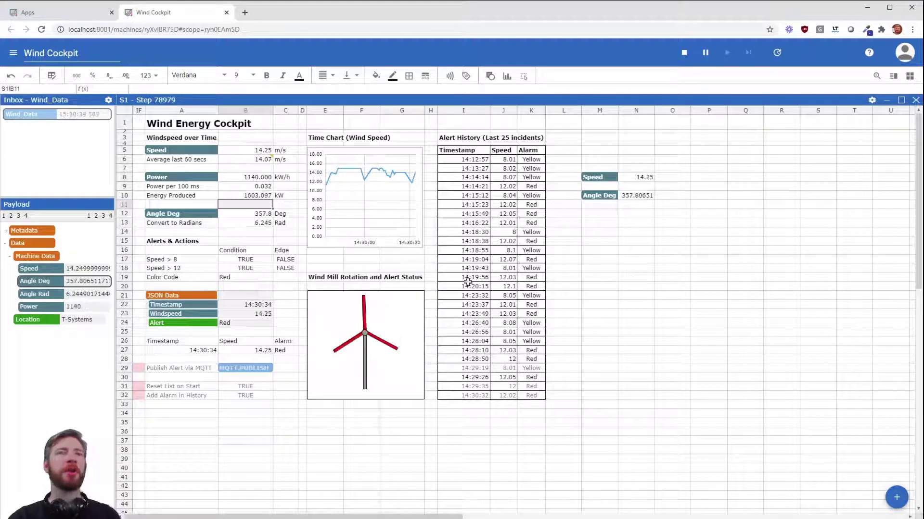
click(259, 150)
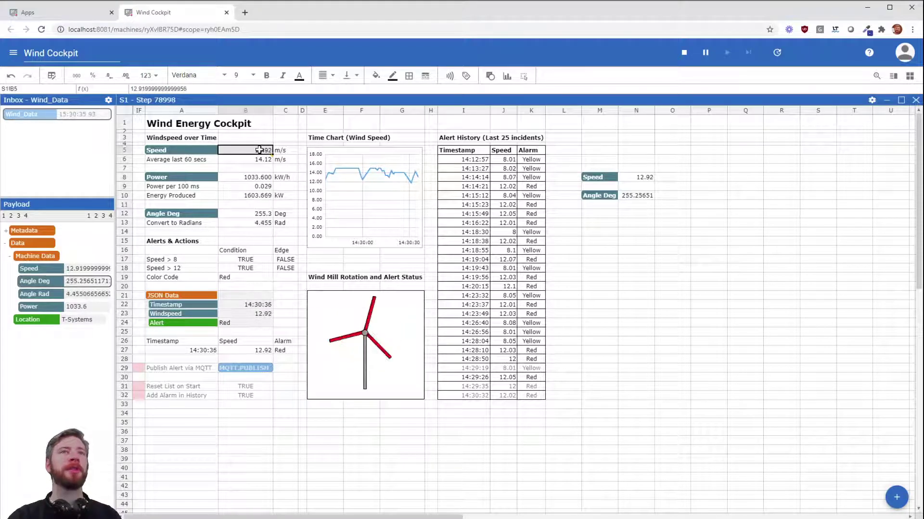
click(181, 161)
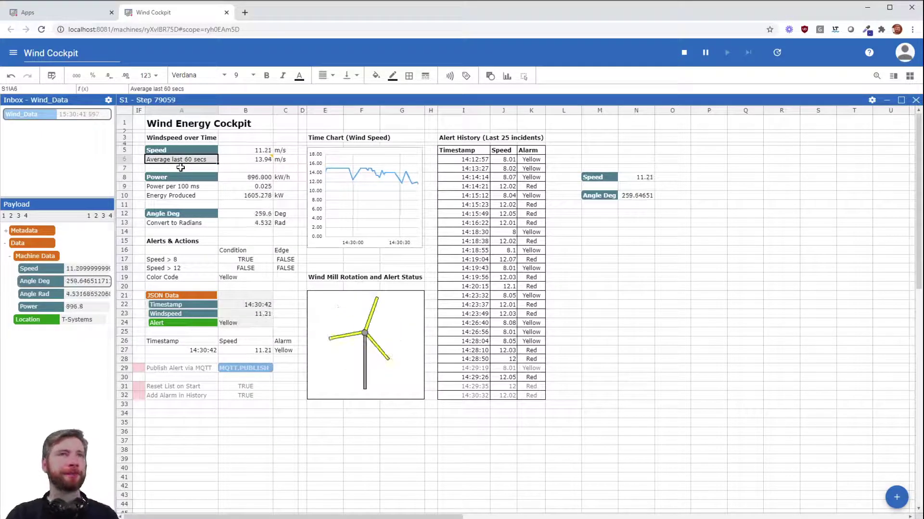
key(Right)
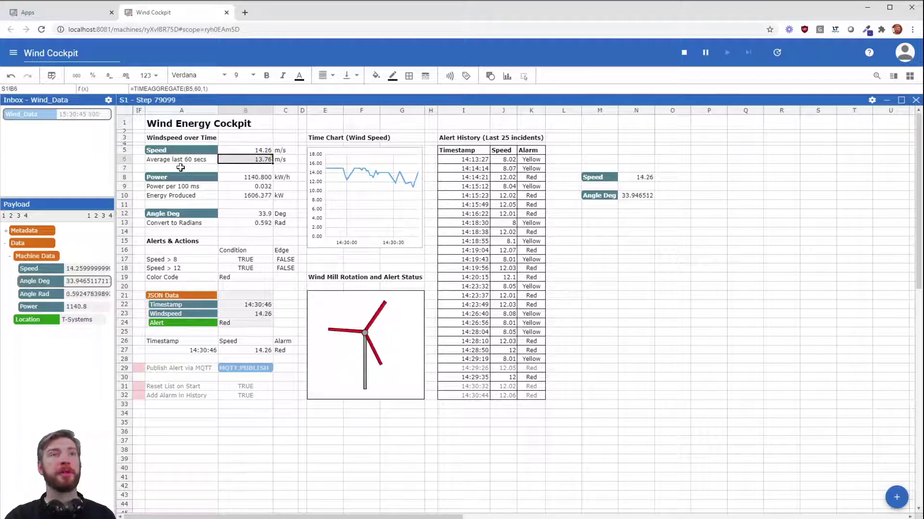
click(212, 90)
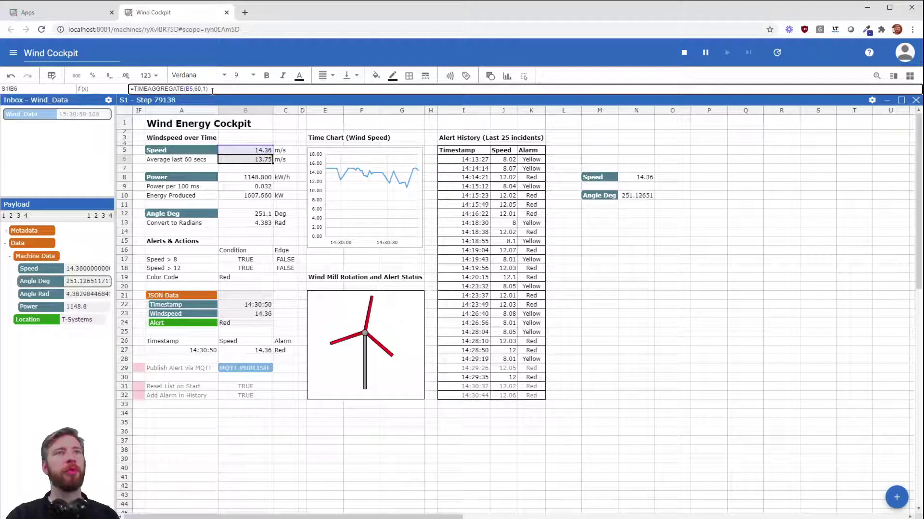
key(Left)
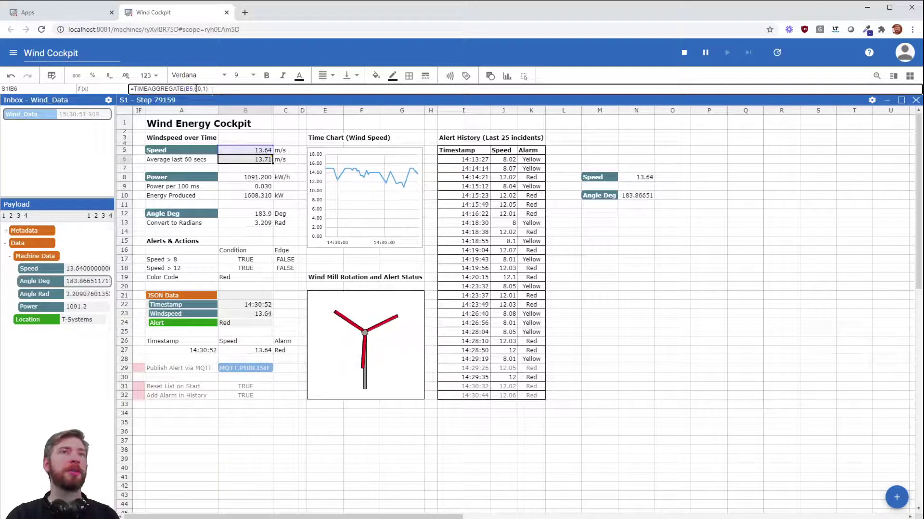
click(197, 89)
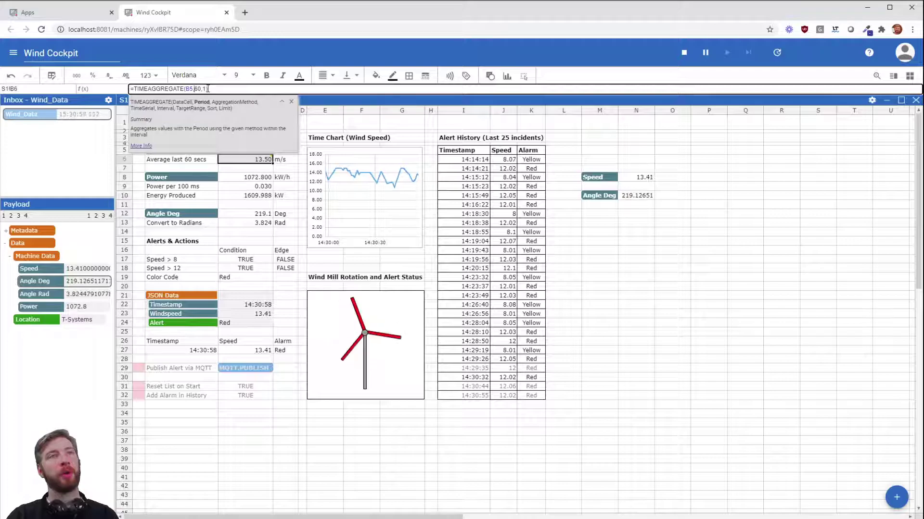
key(Escape)
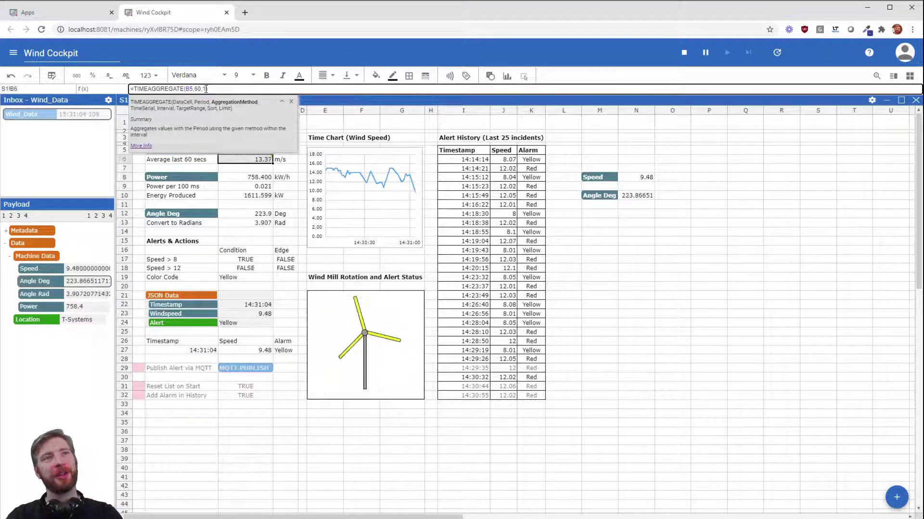
text())
key(Return)
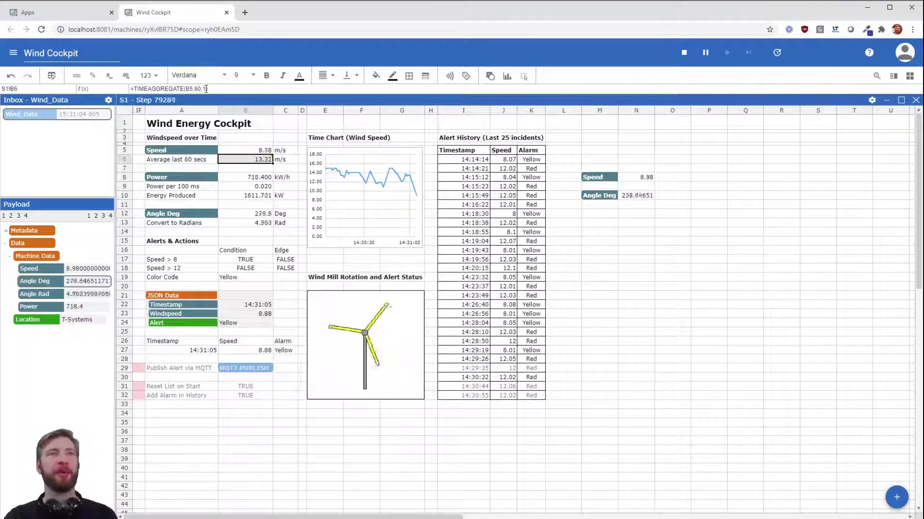
click(195, 159)
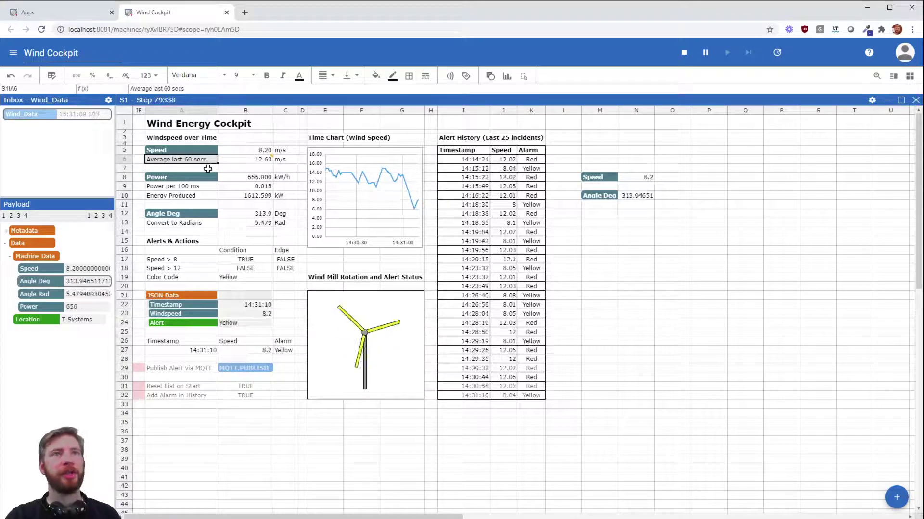
key(Right)
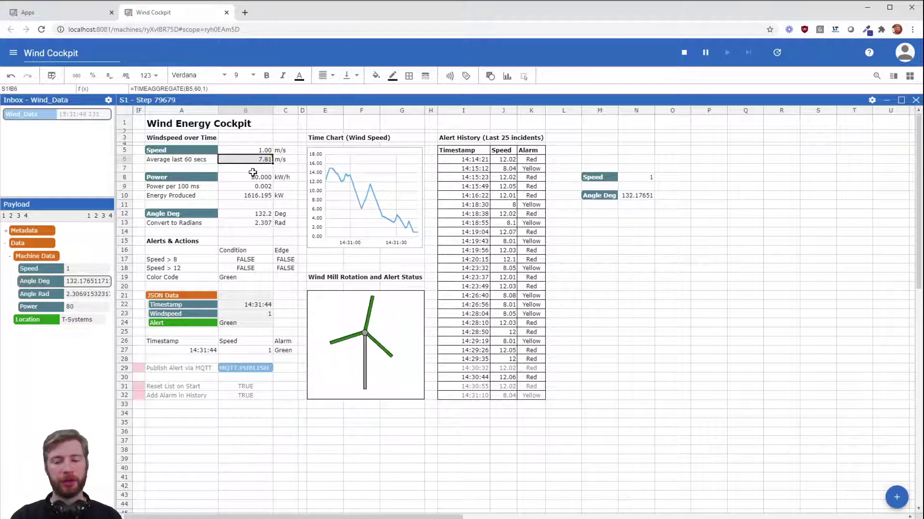
Insert a stream line chart of the 'Average last 60 secs' speed from A6:B6
key(shift+Left)
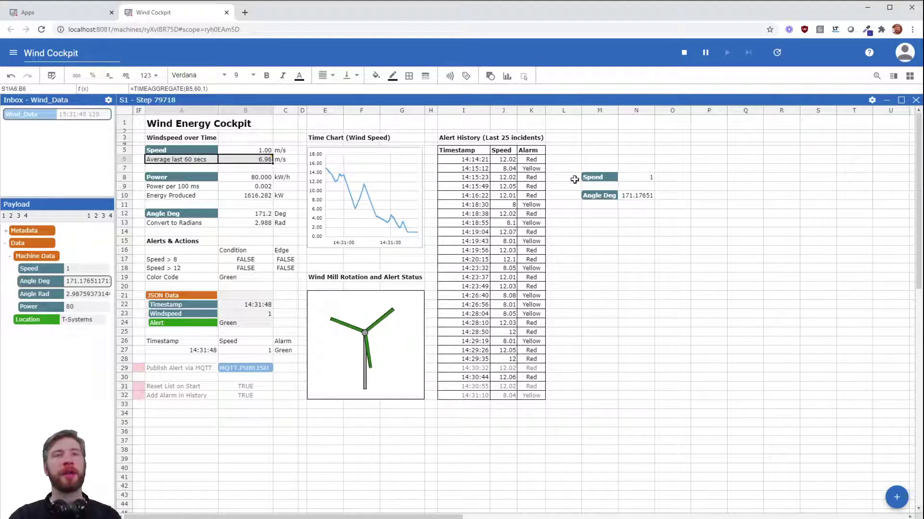
click(507, 78)
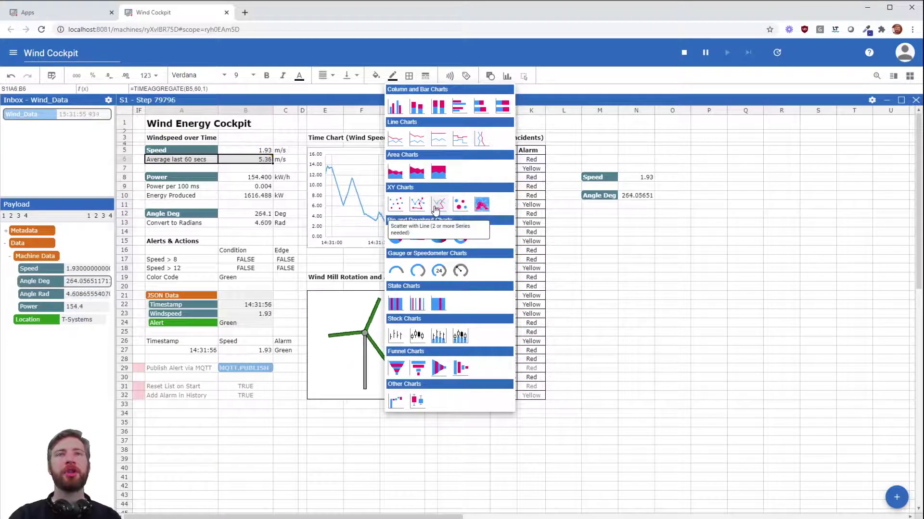
click(839, 428)
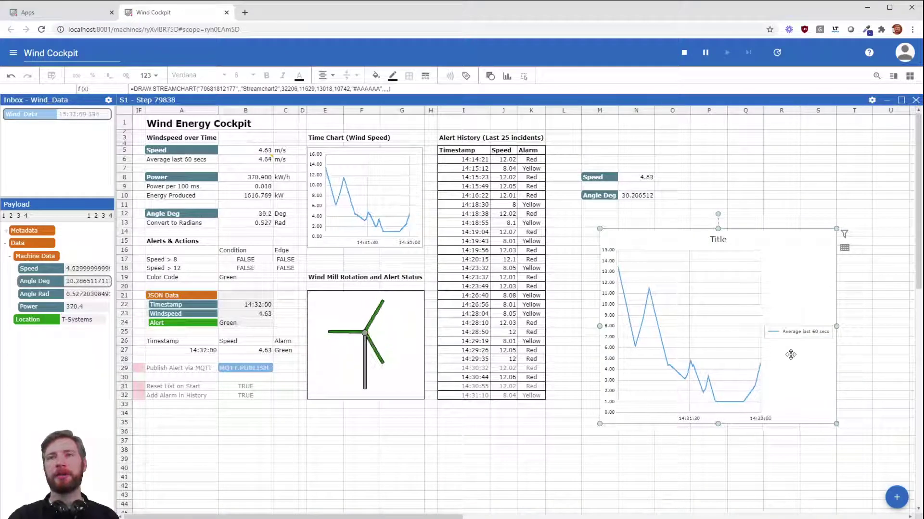
Delete the new chart's legend and title
click(793, 336)
key(Delete)
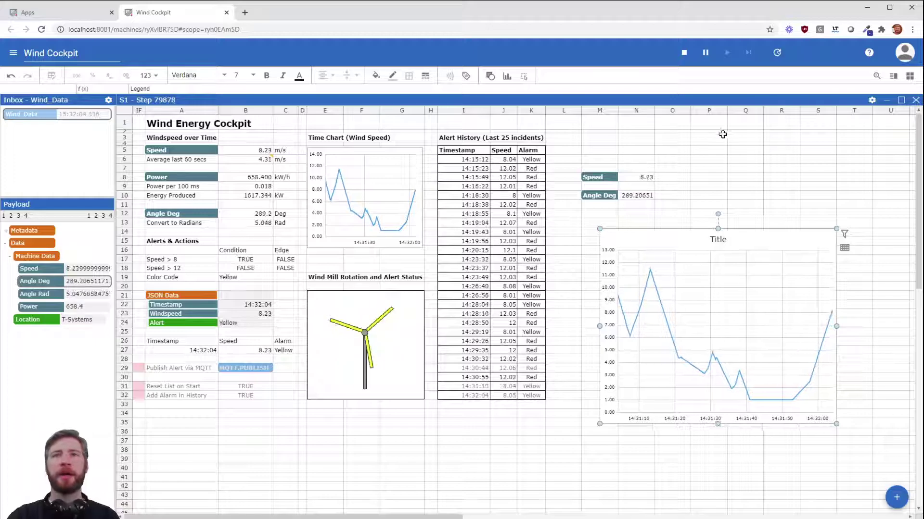
click(719, 240)
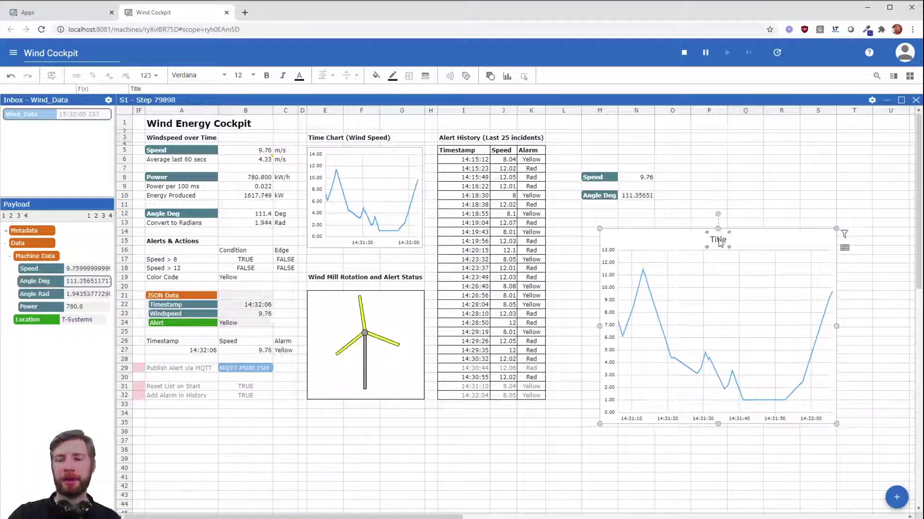
key(Delete)
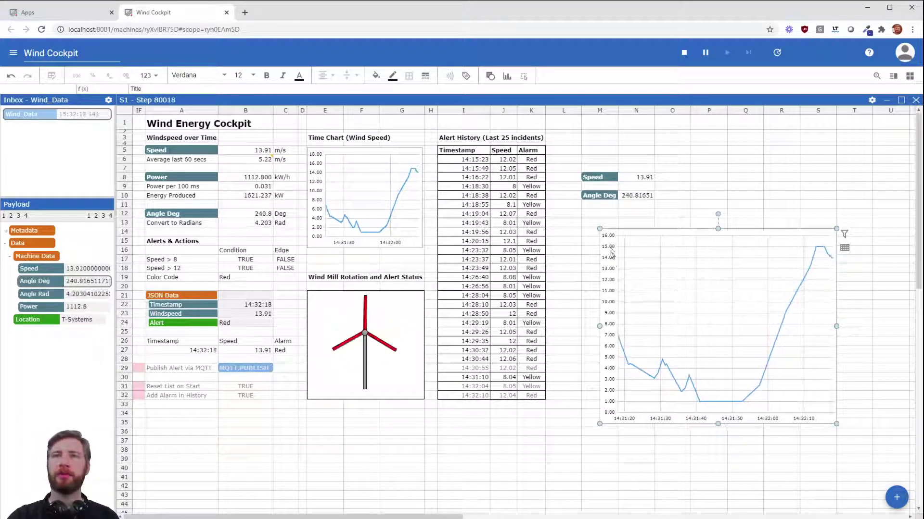
click(603, 436)
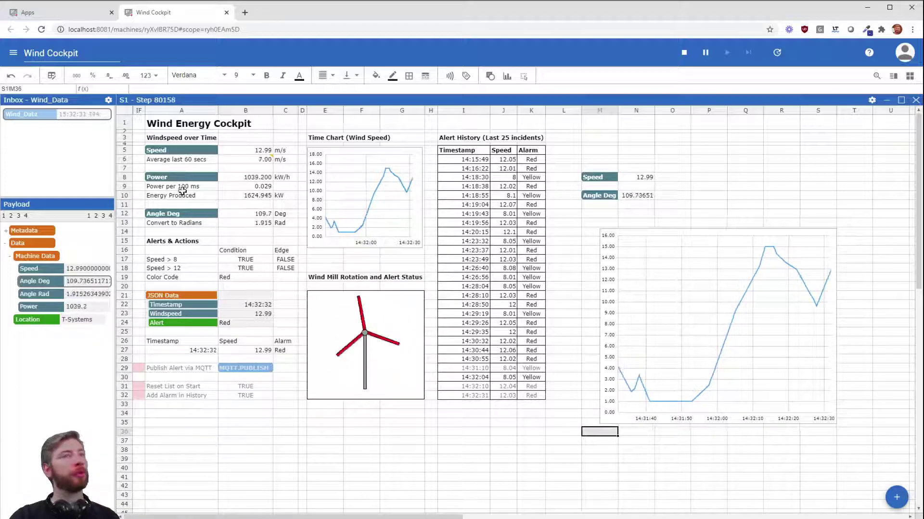
click(229, 239)
click(201, 239)
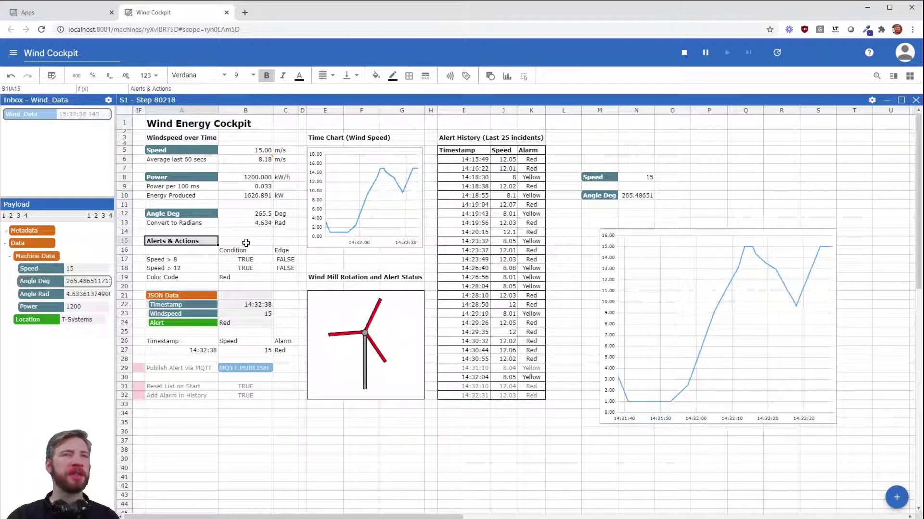
key(Down)
key(Down)
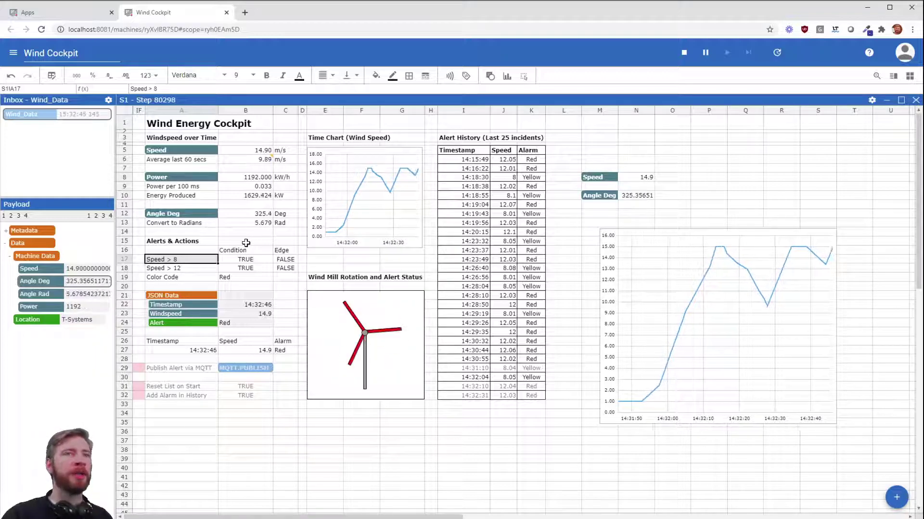
key(Down)
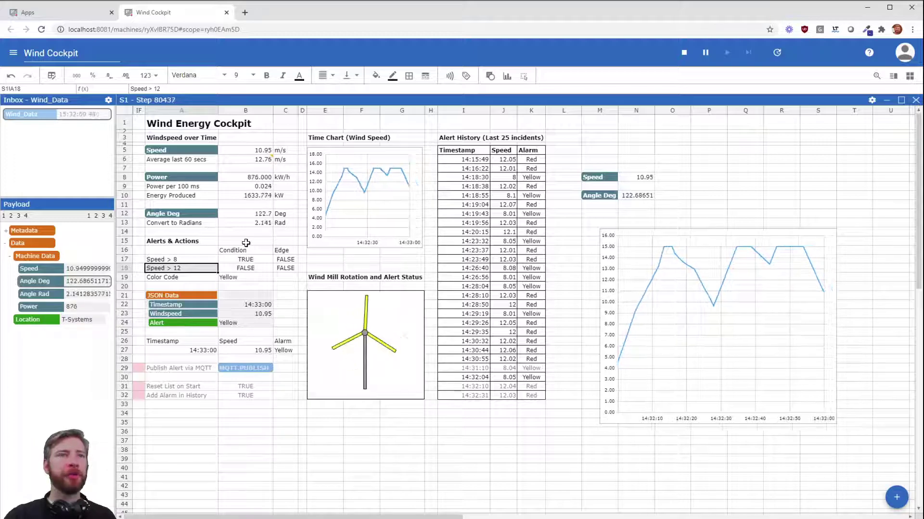
key(Down)
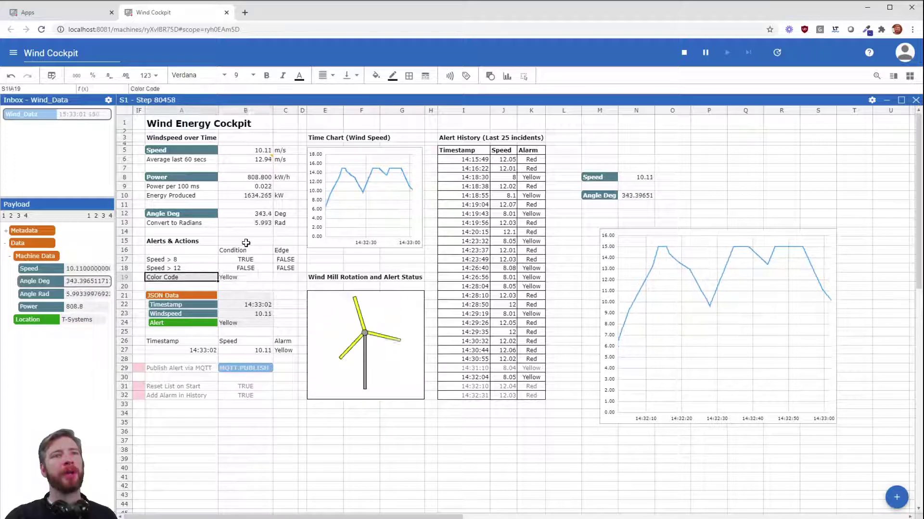
key(Up)
key(Up)
key(Down)
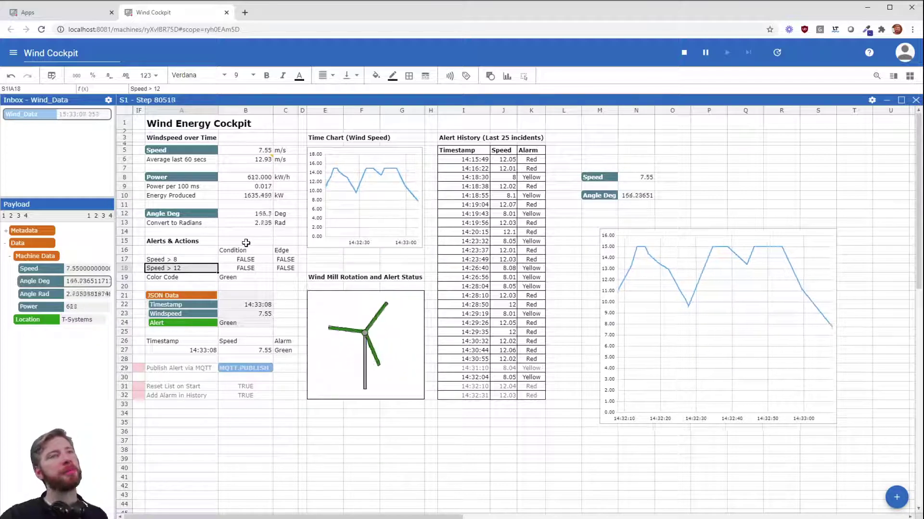
key(Down)
key(Up)
key(Up)
key(Right)
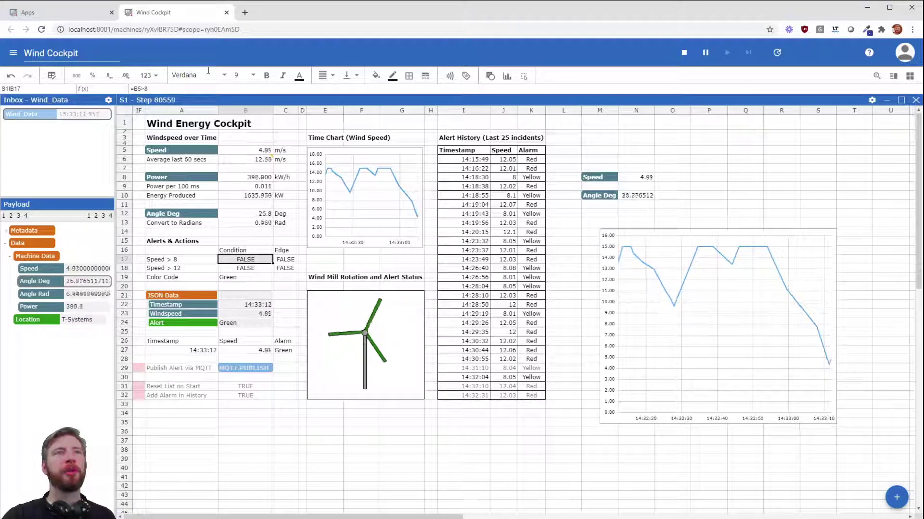
click(208, 90)
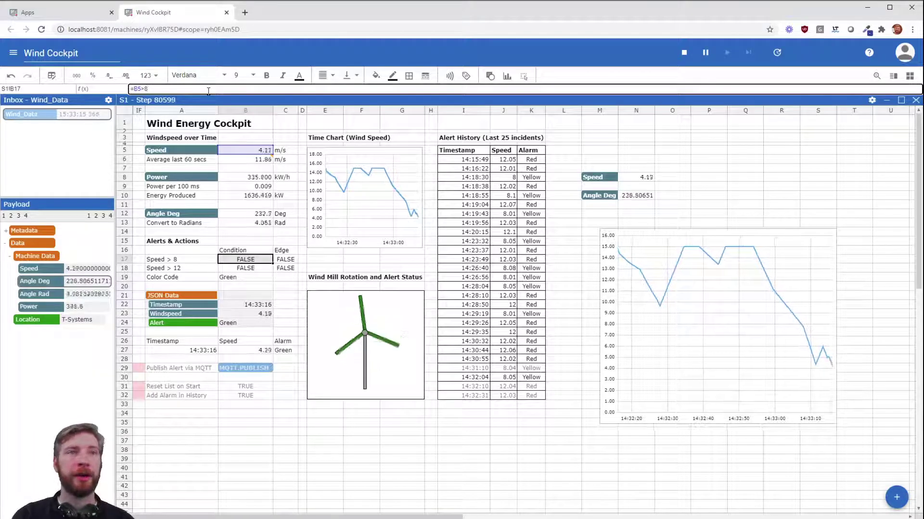
key(Escape)
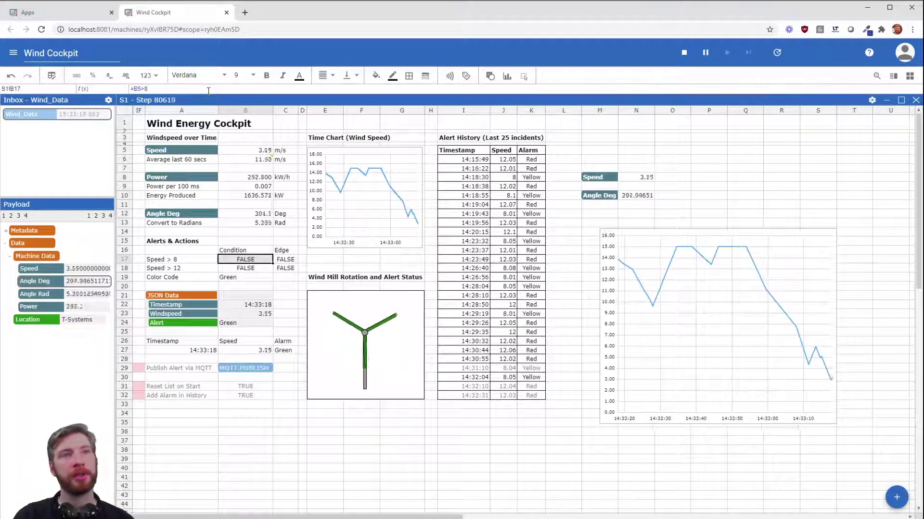
key(Down)
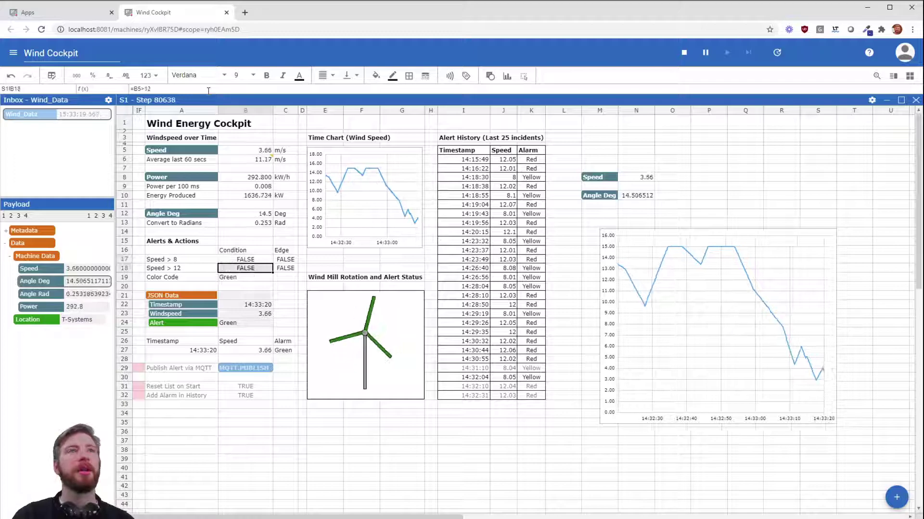
click(208, 89)
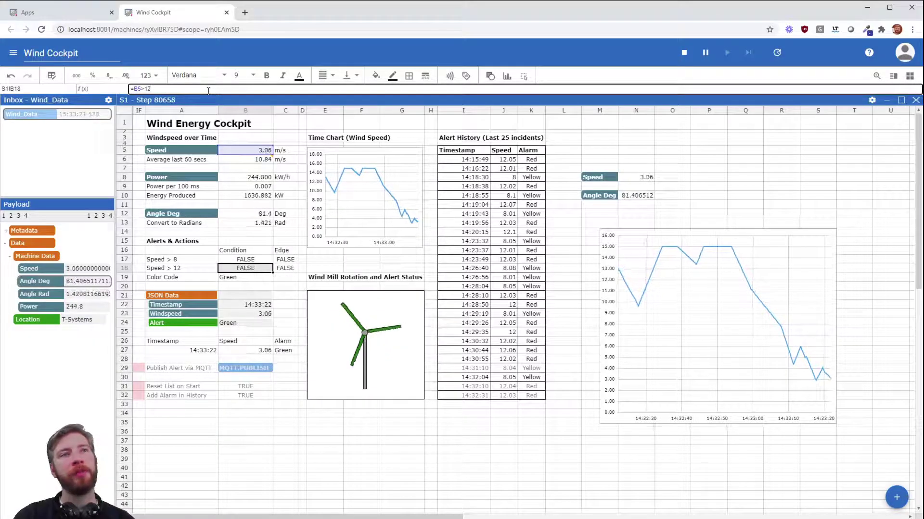
key(Escape)
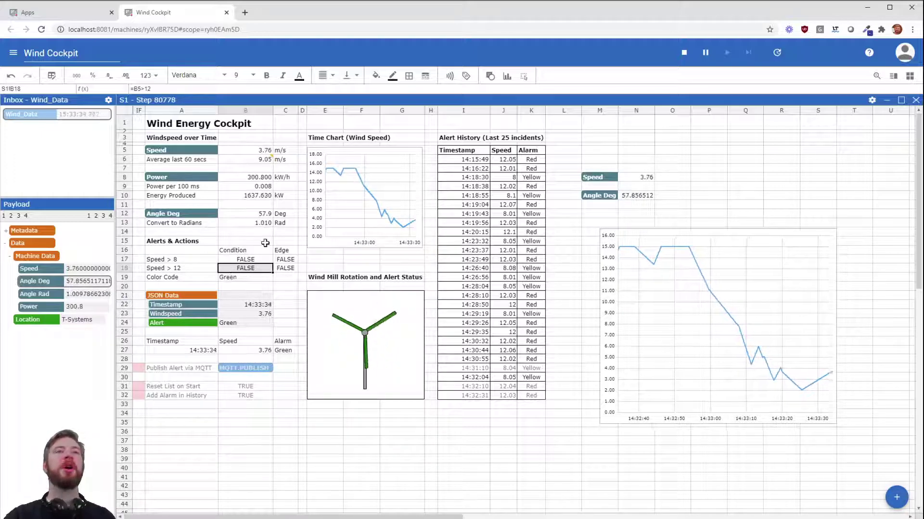
click(342, 261)
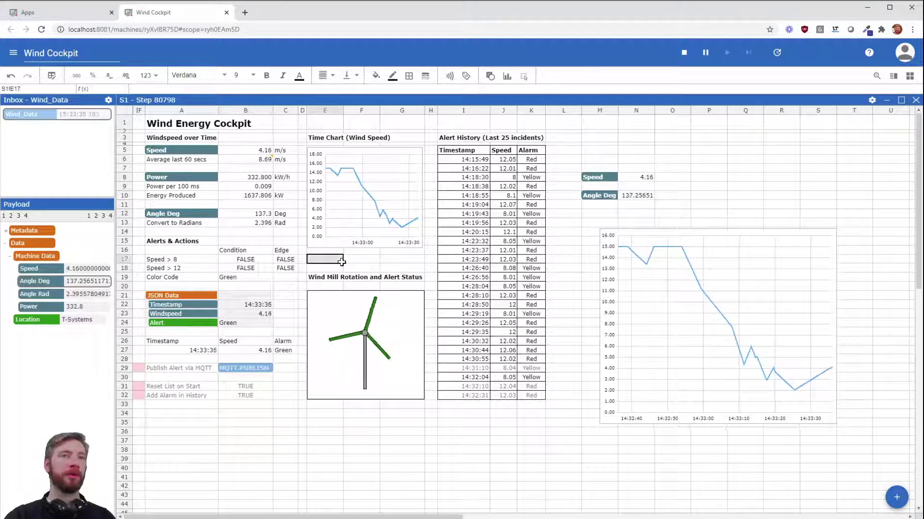
click(263, 277)
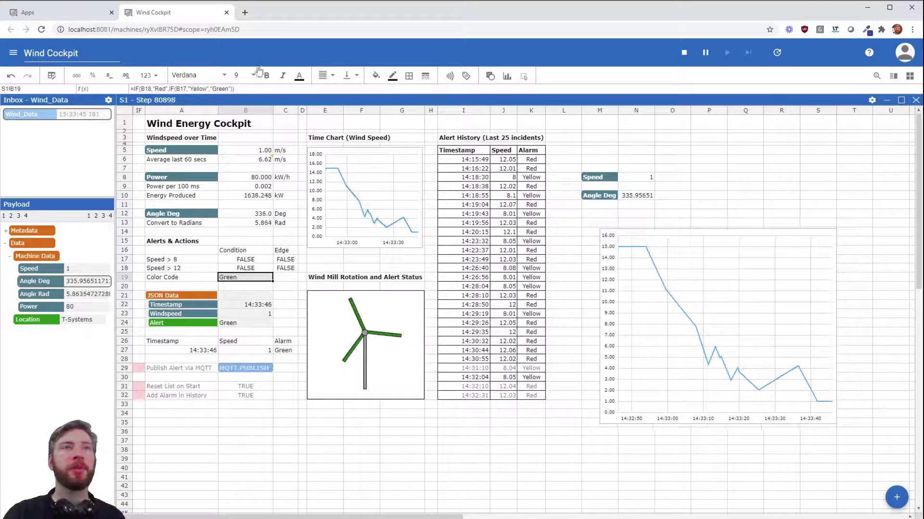
click(257, 89)
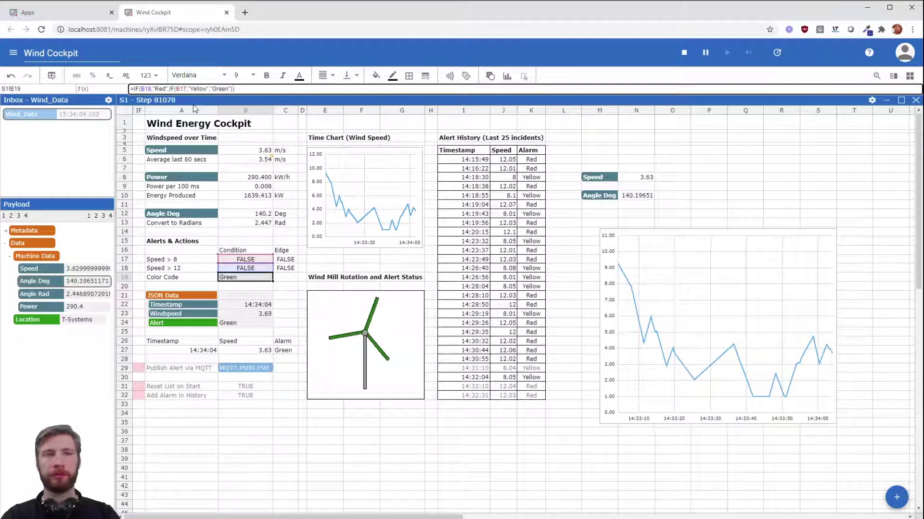
click(209, 259)
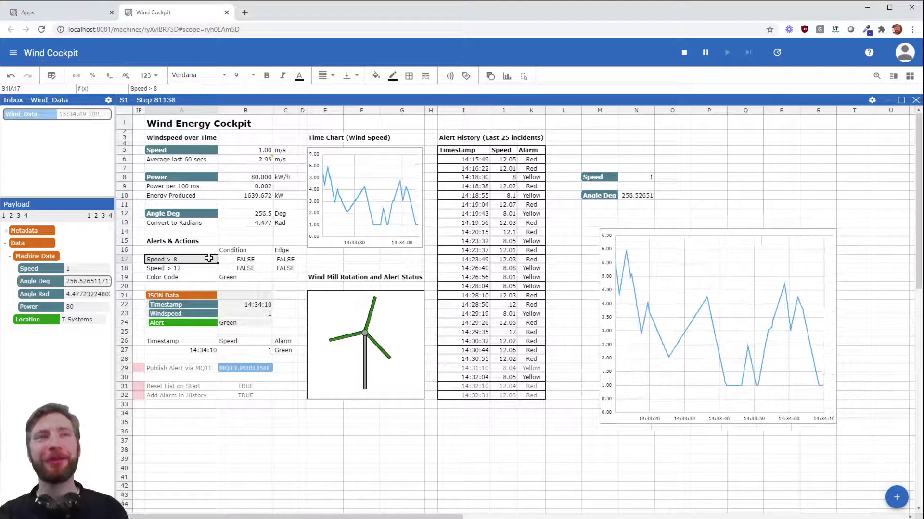
key(Down)
key(Down)
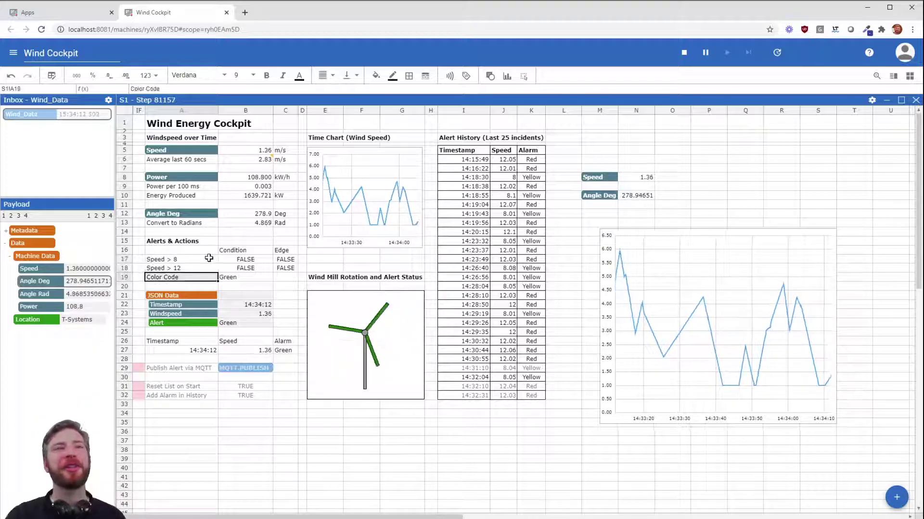
key(Right)
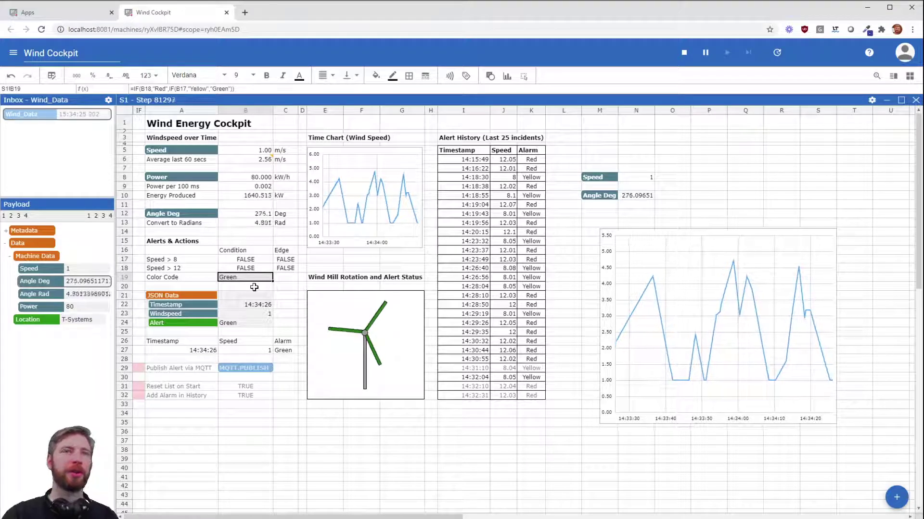
click(250, 366)
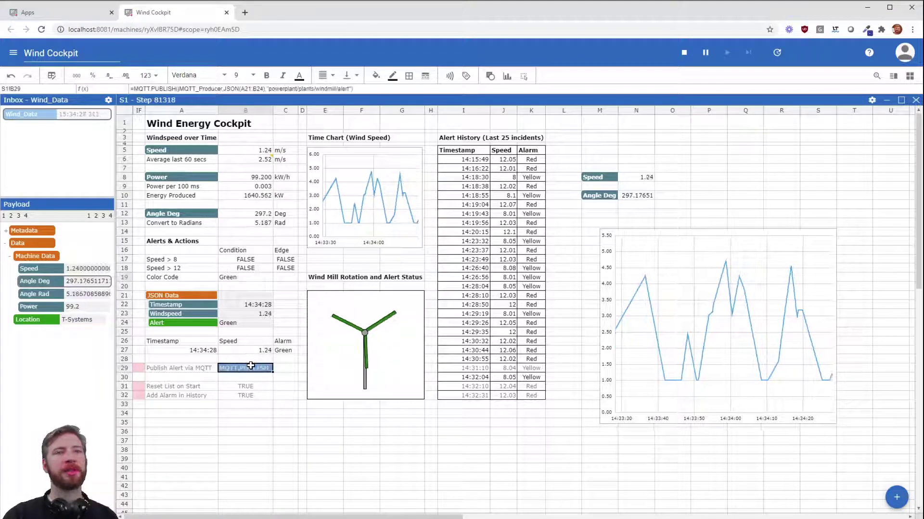
click(371, 90)
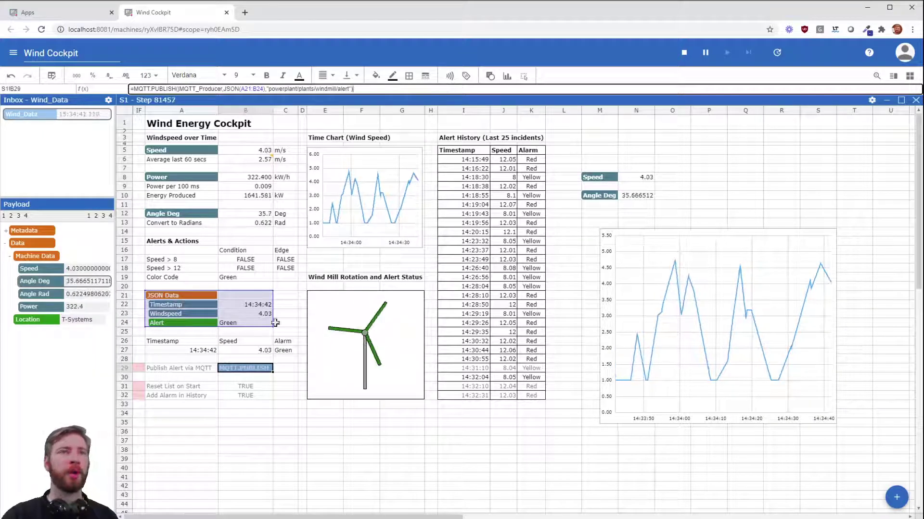
key(Escape)
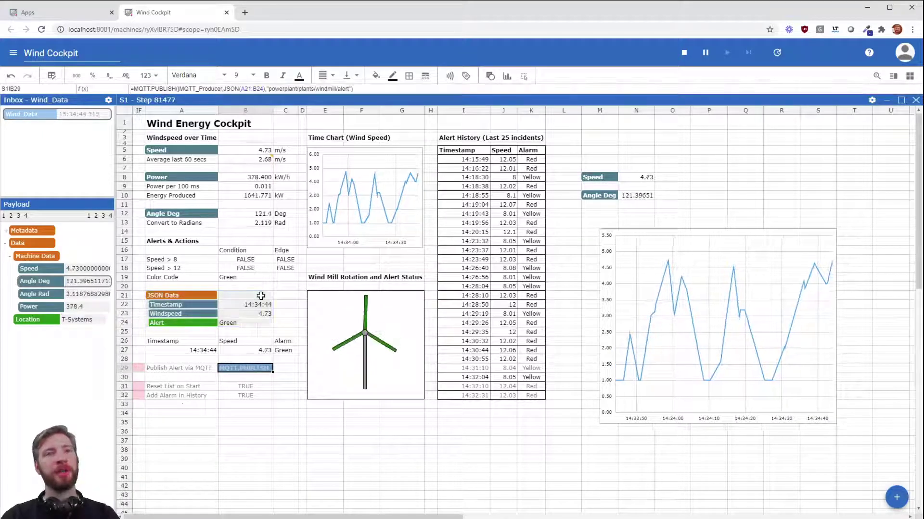
click(140, 368)
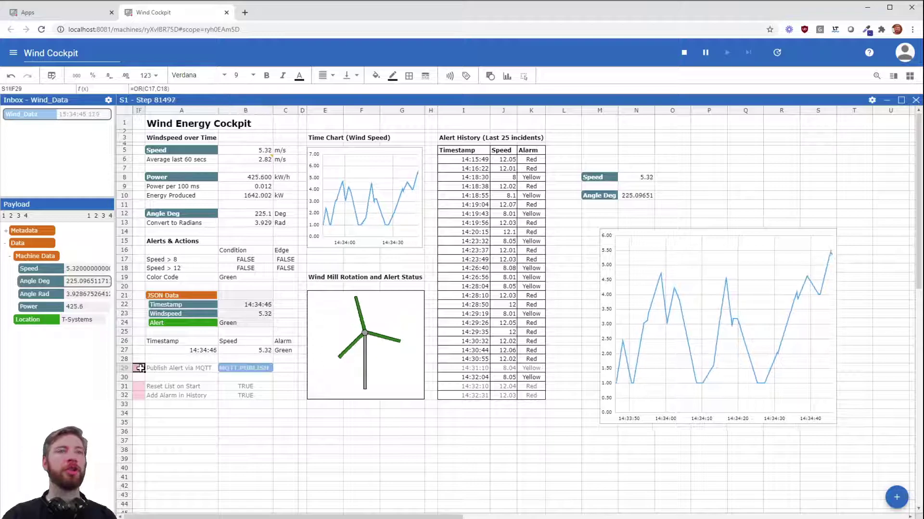
click(208, 86)
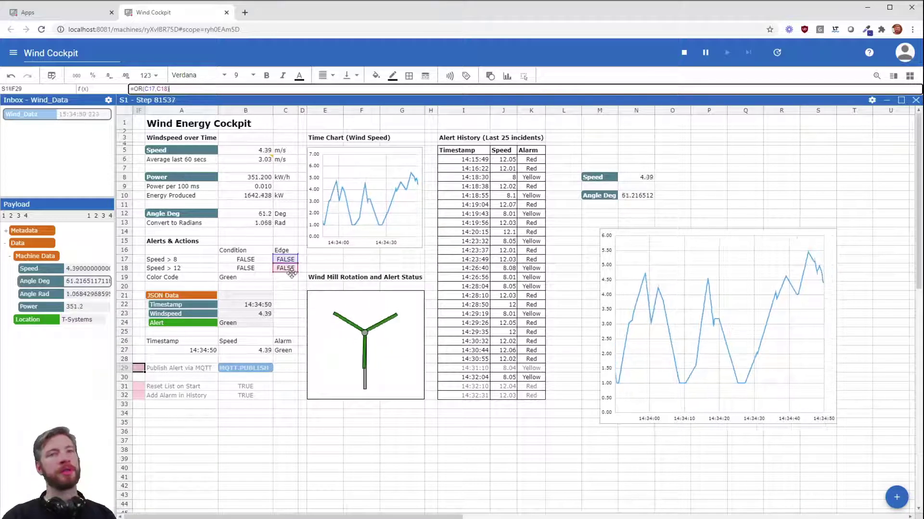
key(Escape)
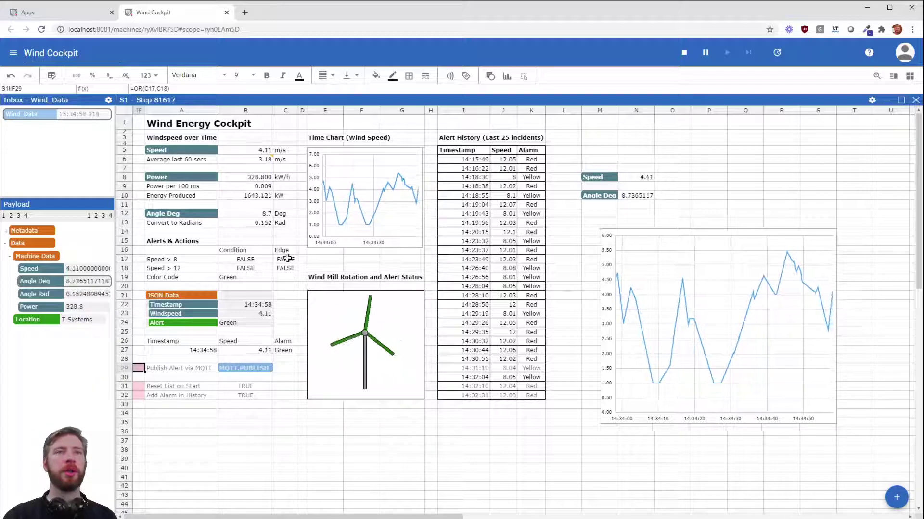
click(287, 258)
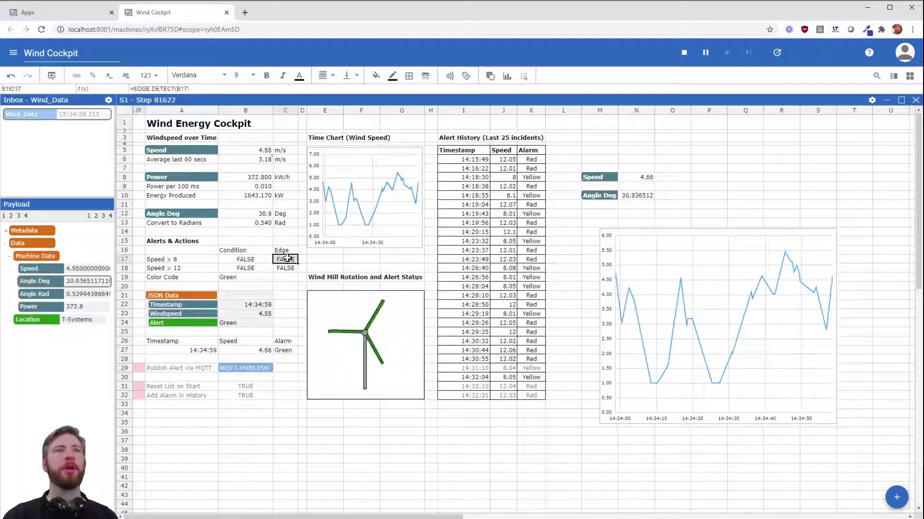
click(196, 88)
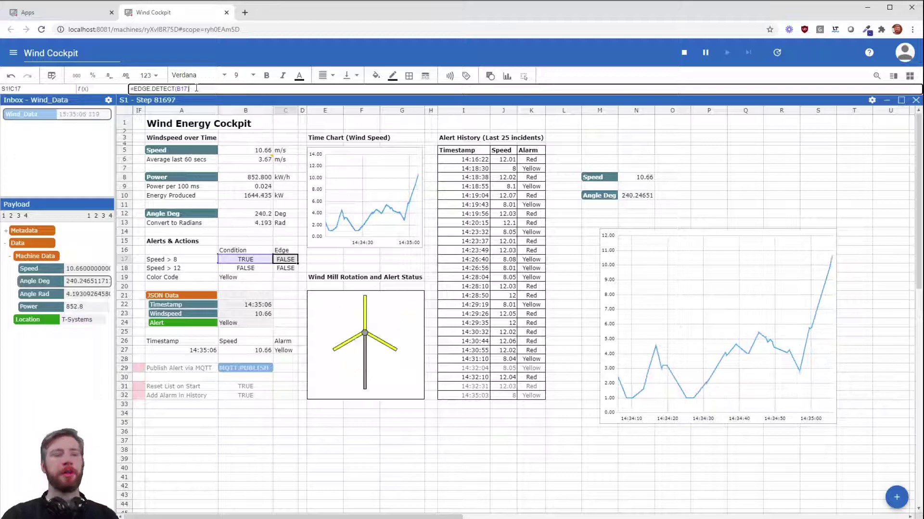
key(Escape)
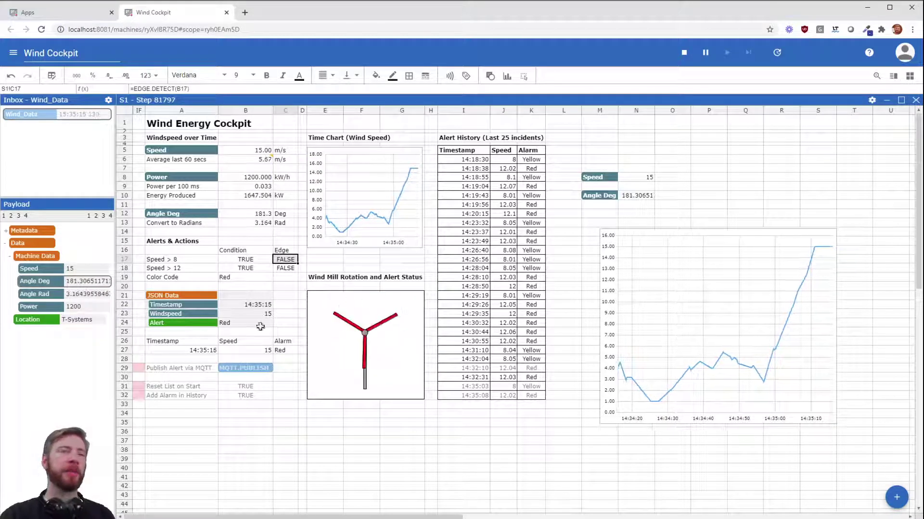
click(254, 369)
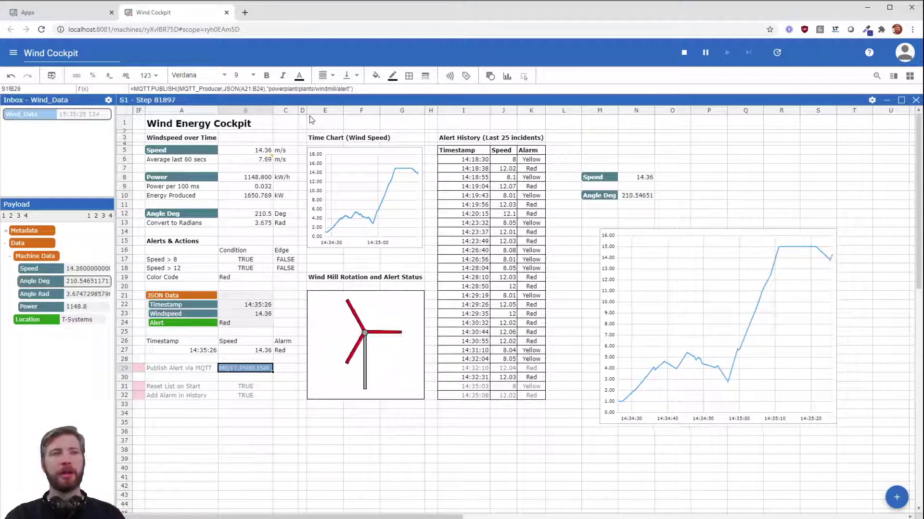
click(266, 402)
click(221, 430)
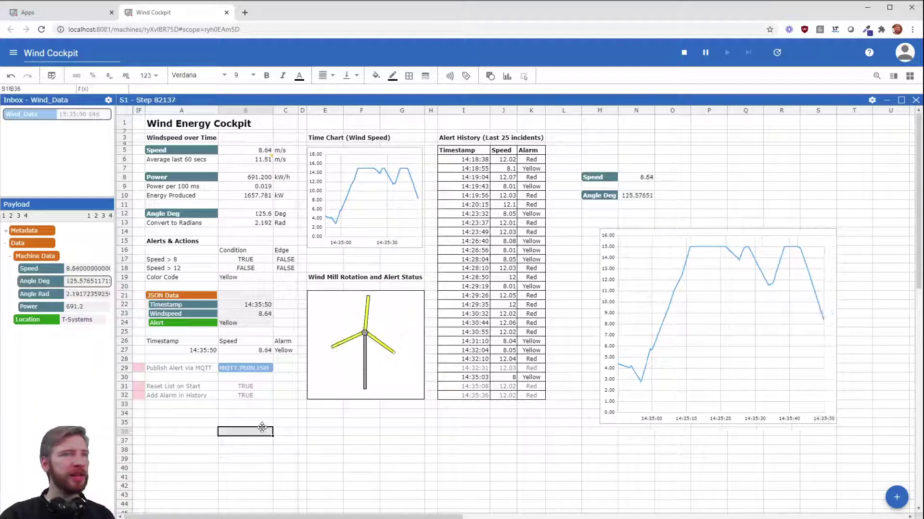
click(139, 395)
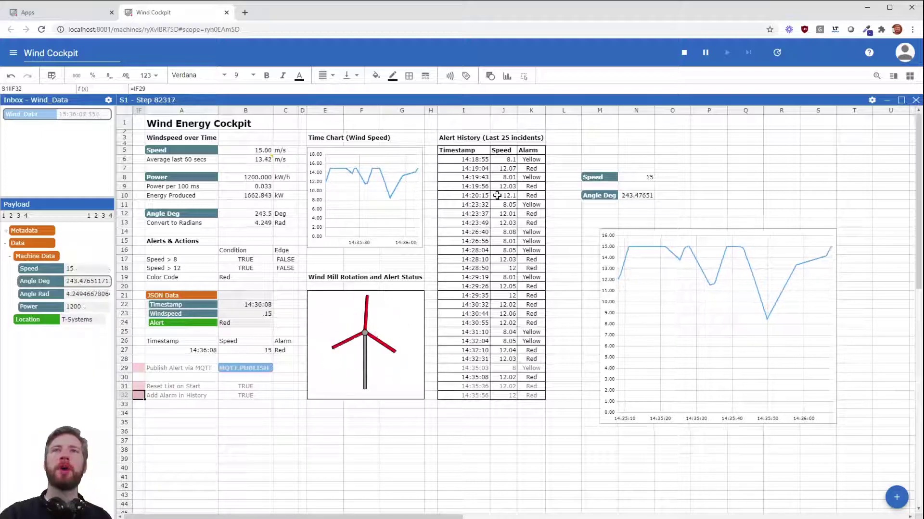
click(255, 395)
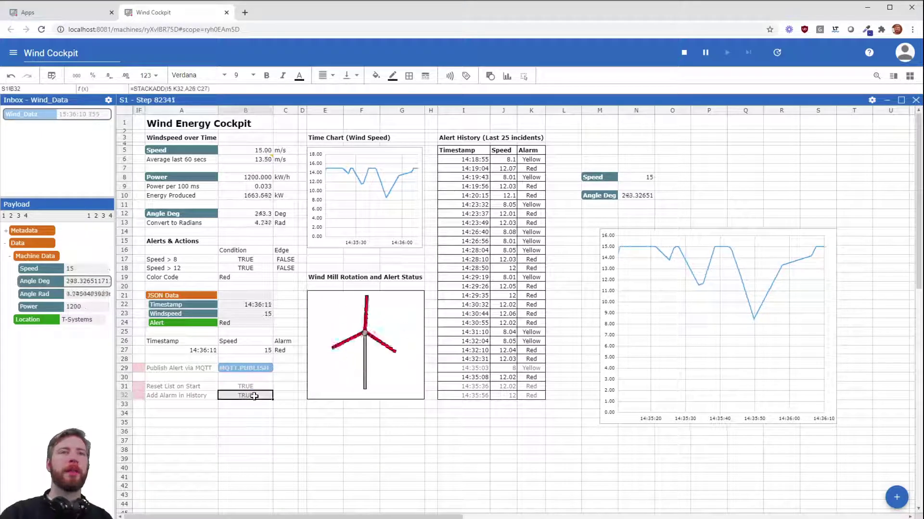
click(215, 89)
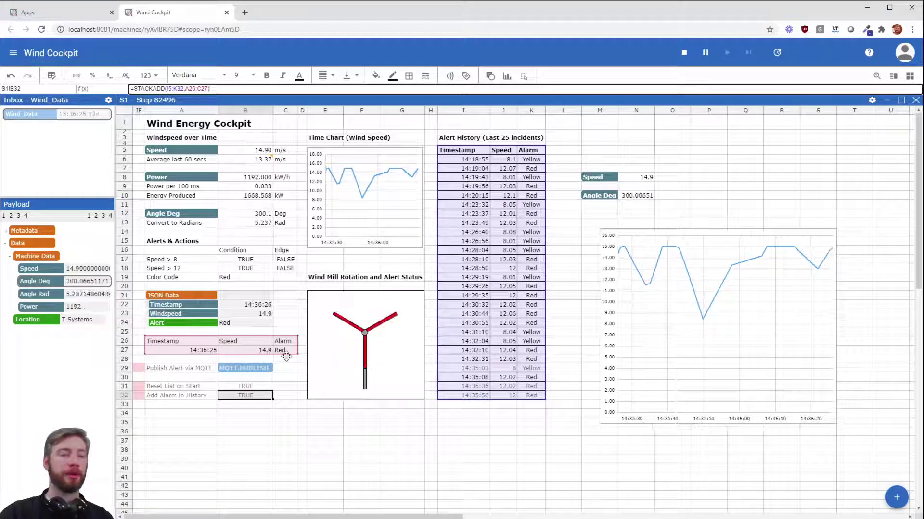
key(Up)
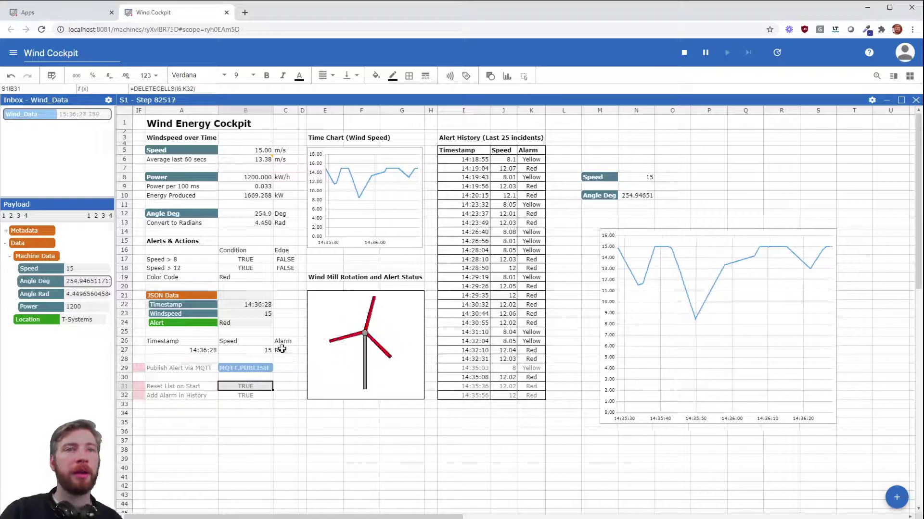
key(Up)
key(Up)
key(Up)
key(Up)
key(Left)
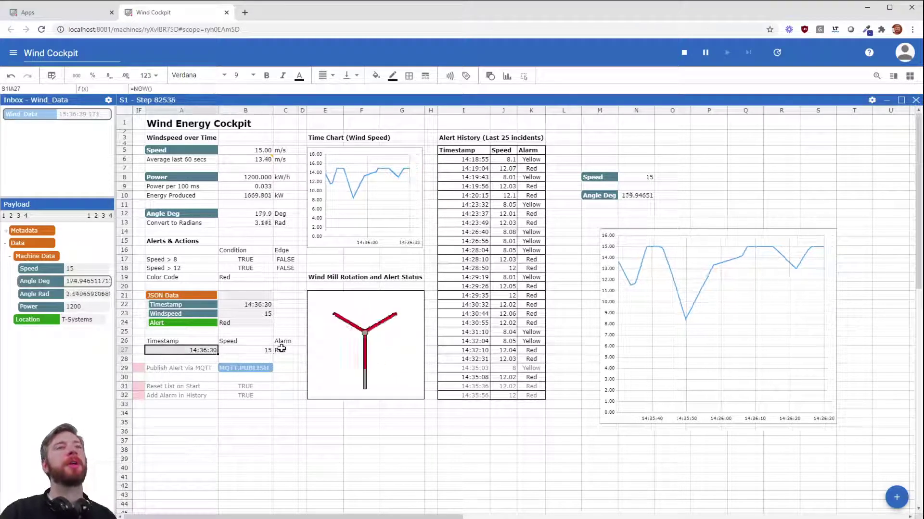
key(Right)
key(Right)
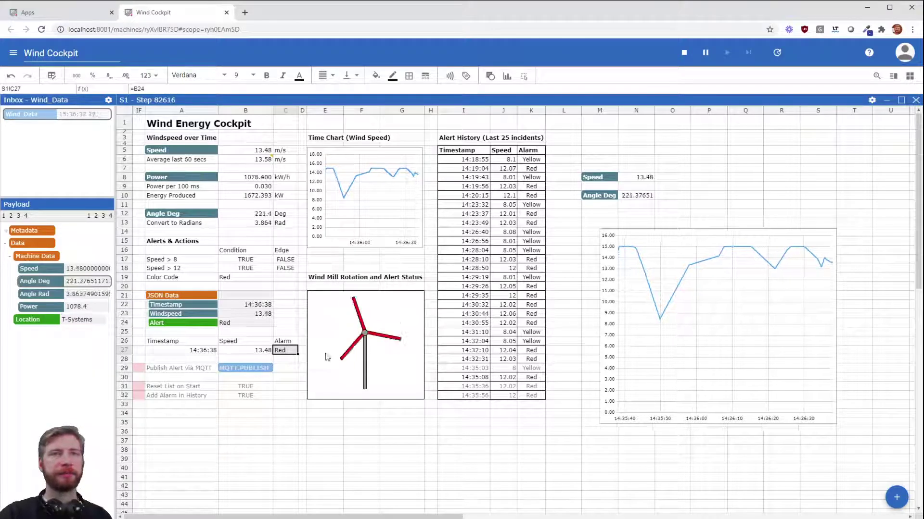
click(244, 395)
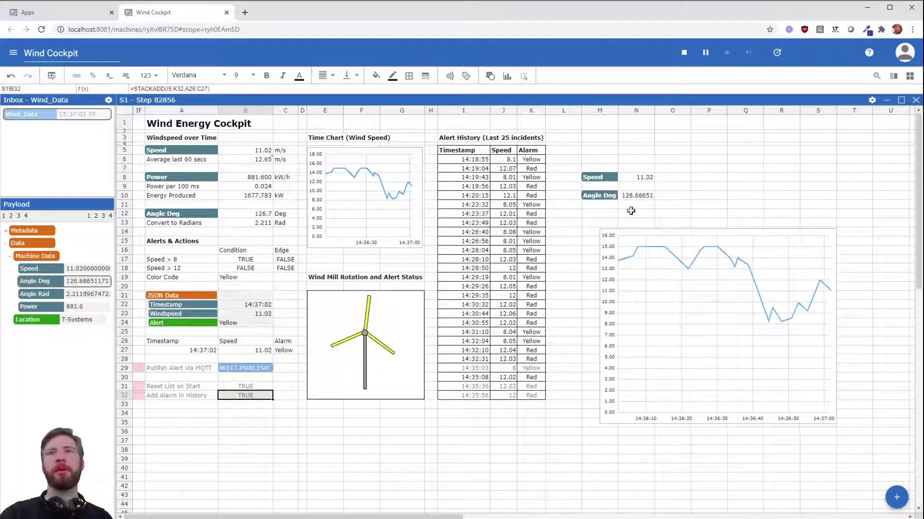
click(705, 52)
click(448, 449)
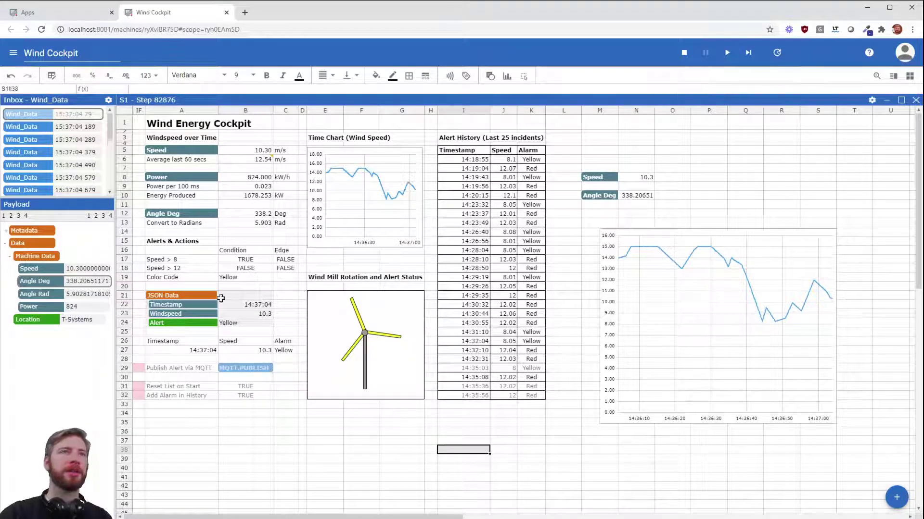
click(379, 335)
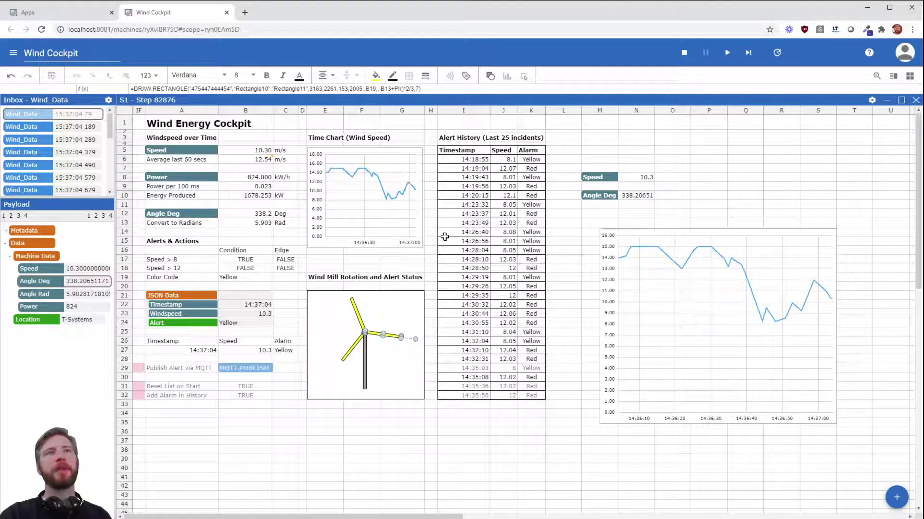
click(374, 90)
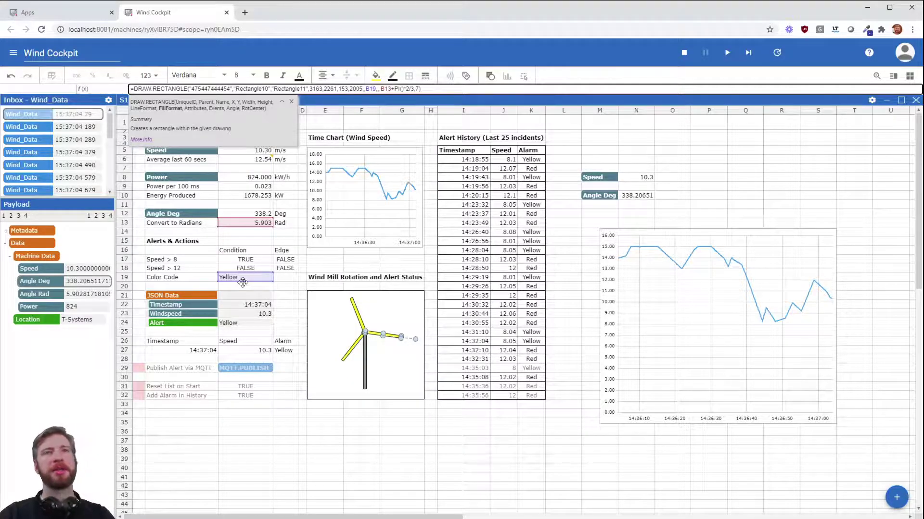
key(Return)
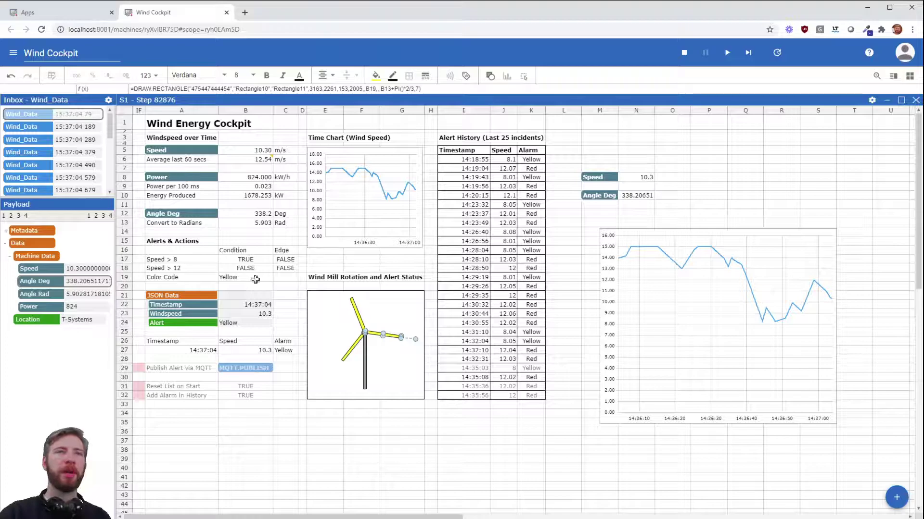
click(726, 53)
click(561, 248)
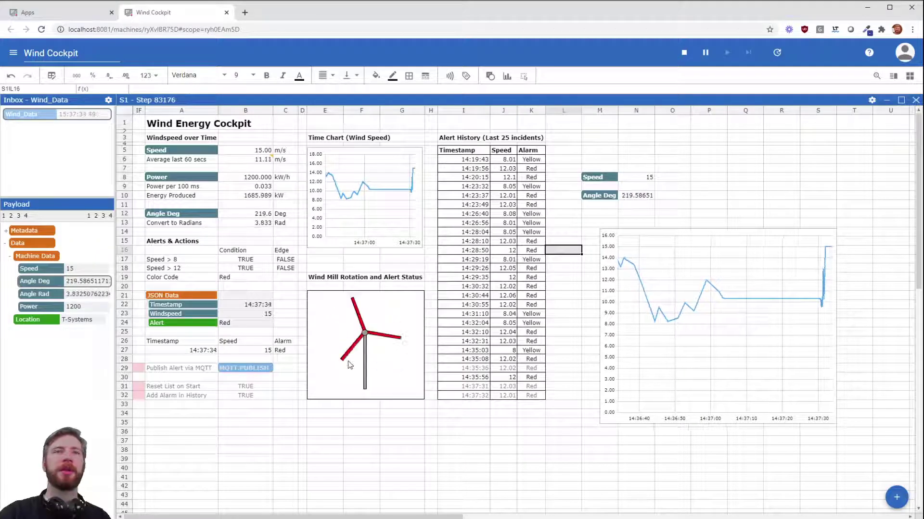
click(247, 282)
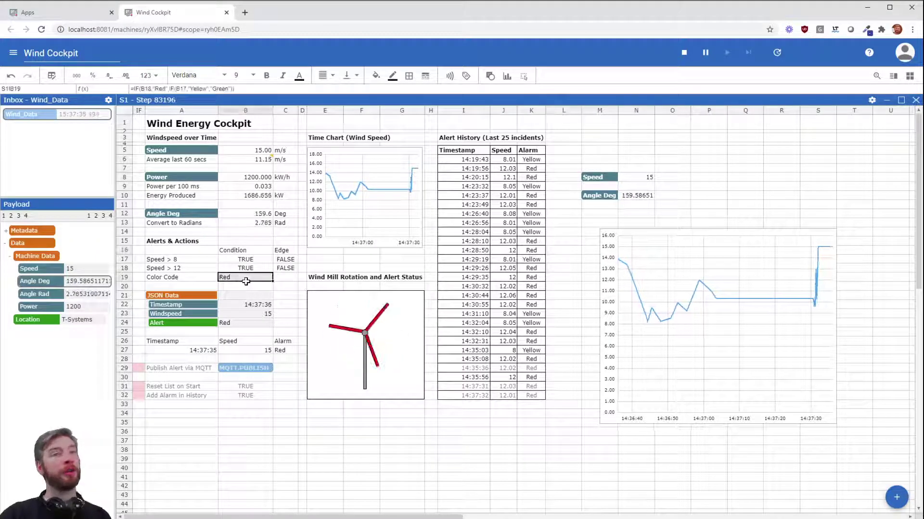